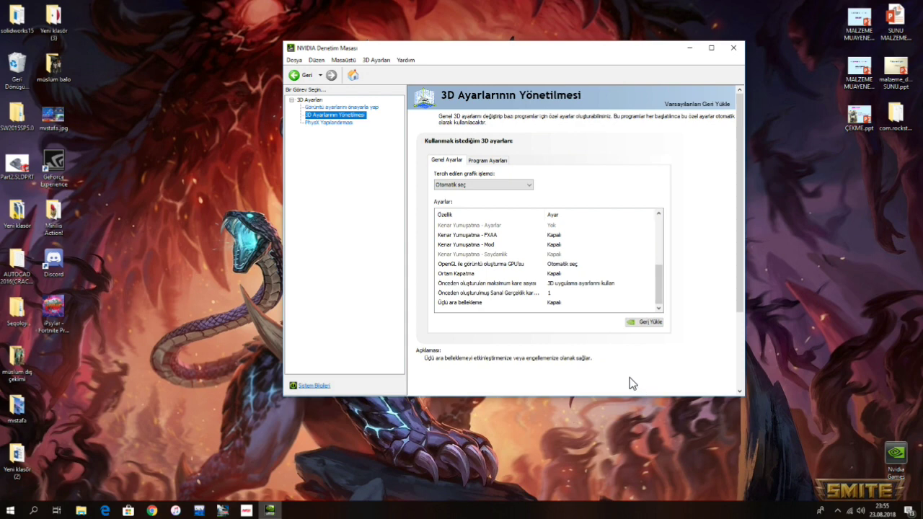
Step: View the PhysX configuration page and close the NVIDIA Control Panel
{"action": "left_click", "coordinate": [339, 124]}
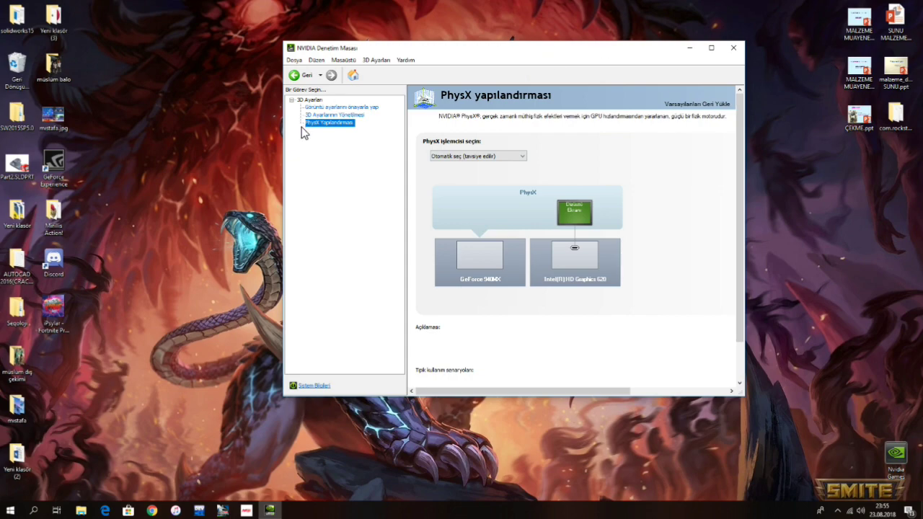
{"action": "left_click", "coordinate": [734, 48]}
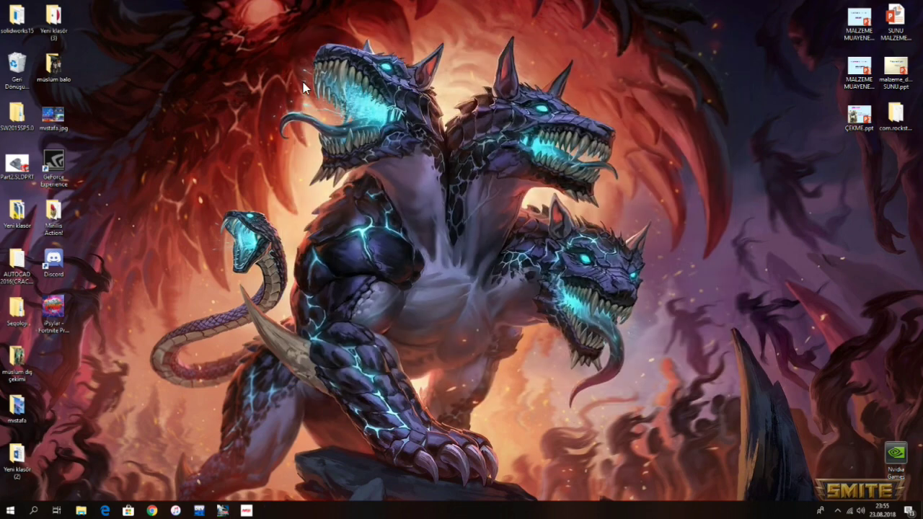
{"action": "left_click_drag", "start_coordinate": [292, 10], "coordinate": [683, 318]}
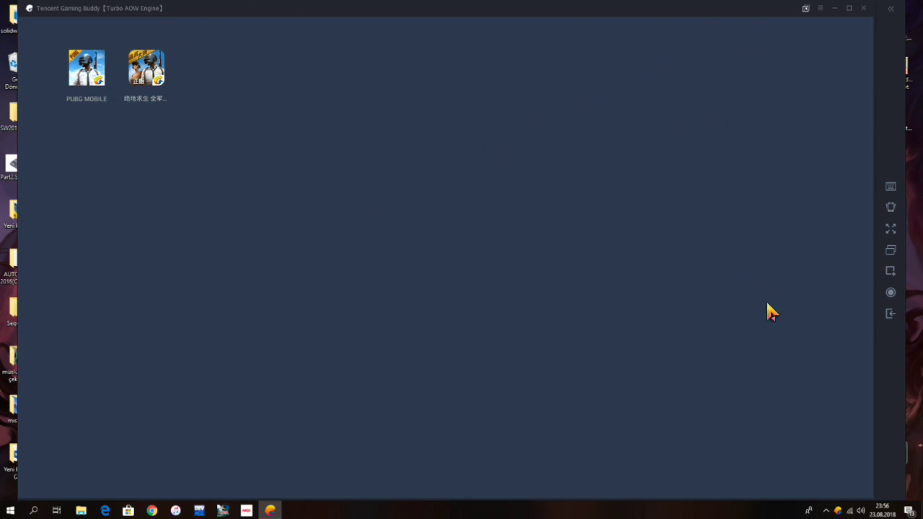
Step: Open the Tencent Gaming Buddy settings and set the language to Türkçe
{"action": "left_click", "coordinate": [820, 9]}
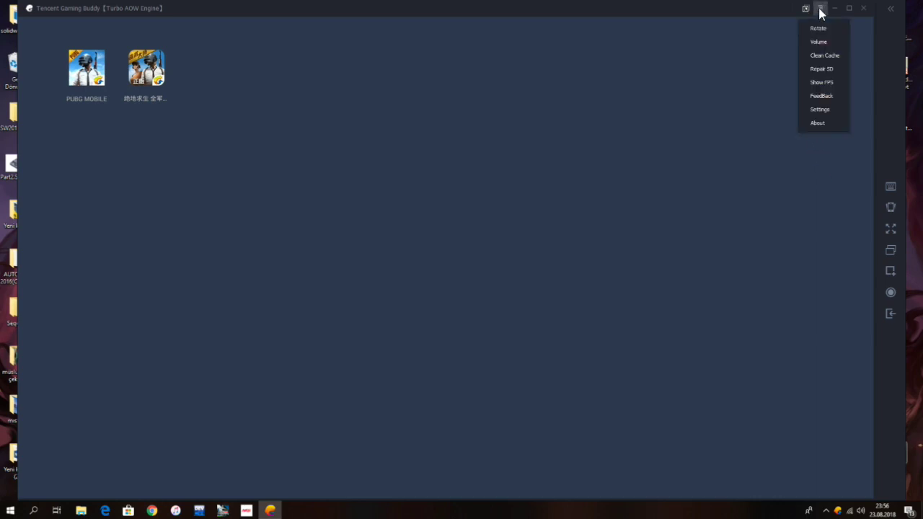
{"action": "left_click", "coordinate": [828, 117]}
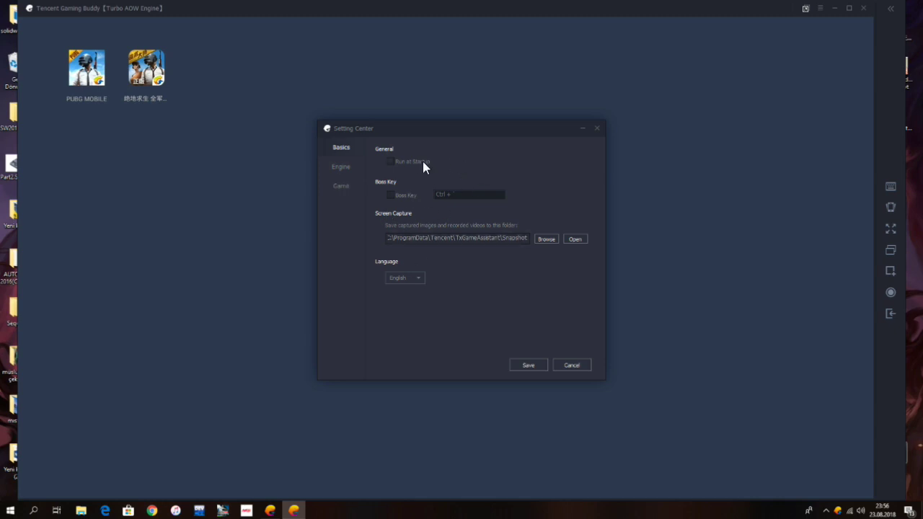
{"action": "left_click", "coordinate": [396, 278]}
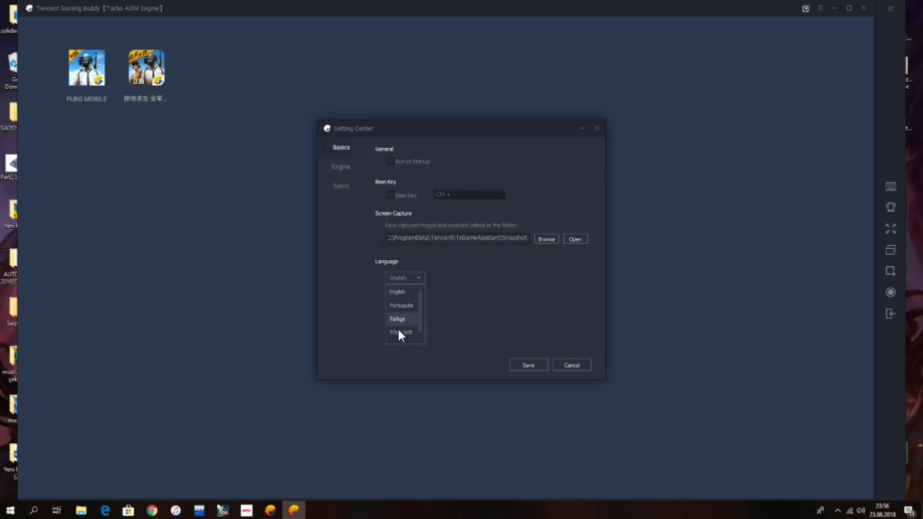
{"action": "left_click", "coordinate": [399, 319]}
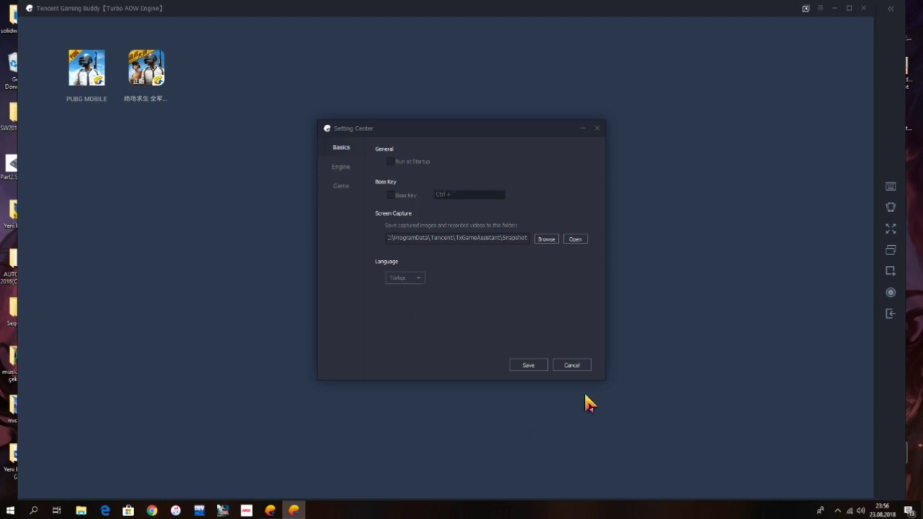
Step: In the engine settings, set anti-aliasing to Close and the processor to Auto
{"action": "left_click", "coordinate": [346, 172]}
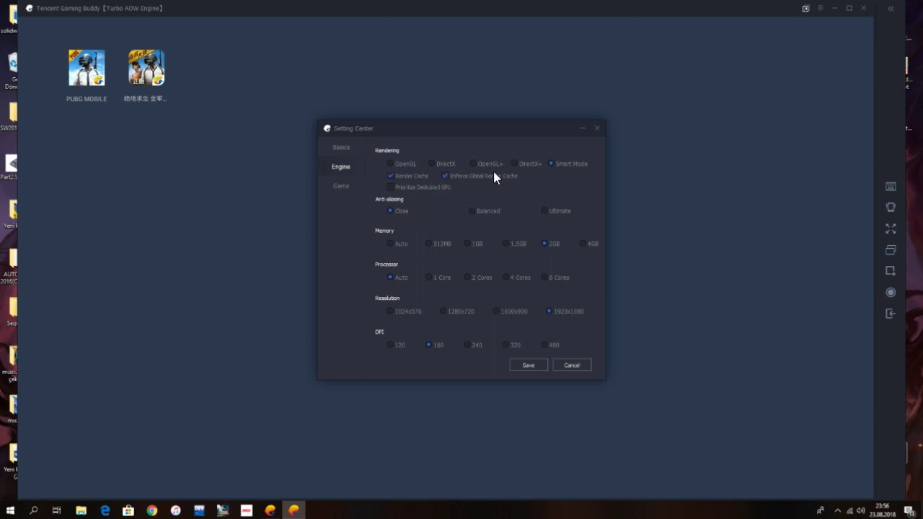
{"action": "left_click", "coordinate": [401, 211]}
{"action": "mouse_move", "coordinate": [553, 215]}
{"action": "left_click", "coordinate": [390, 278]}
Step: Review the PUBG MOBILE and Army Strike game settings and save all emulator settings
{"action": "left_click", "coordinate": [344, 188]}
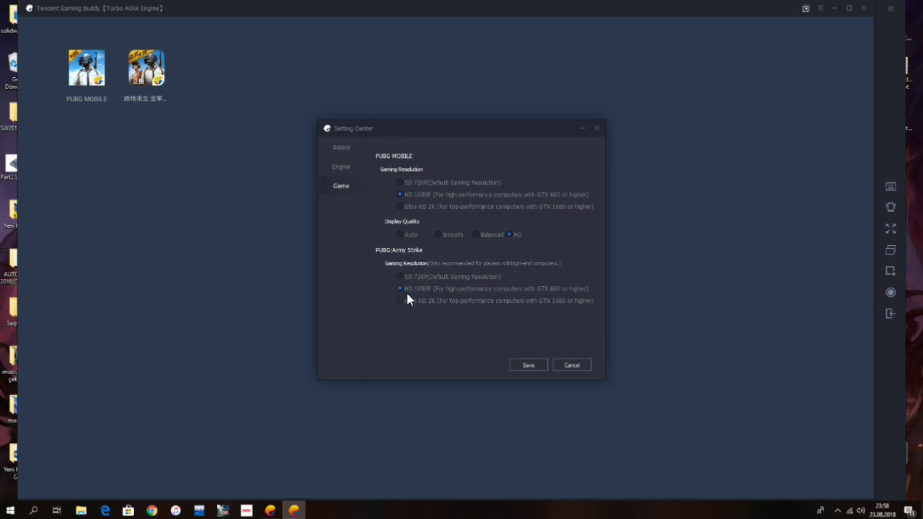
{"action": "left_click", "coordinate": [530, 366]}
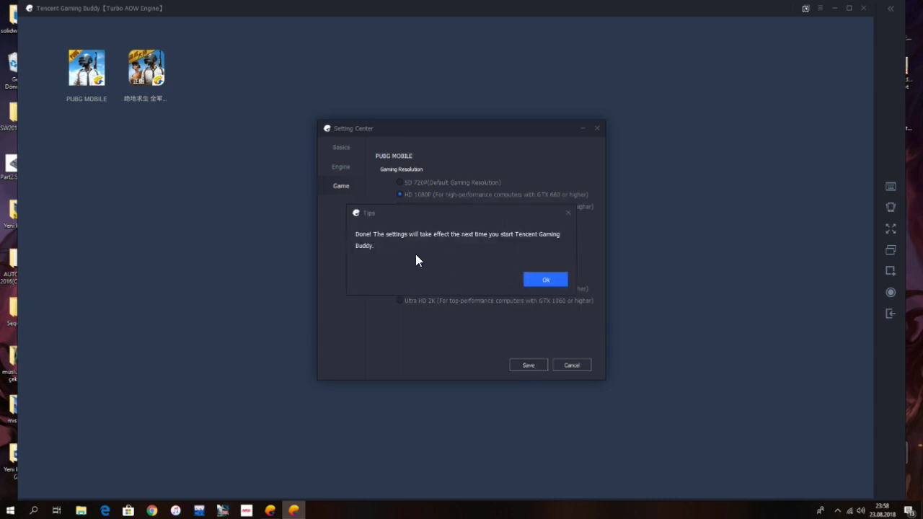
{"action": "left_click", "coordinate": [546, 280]}
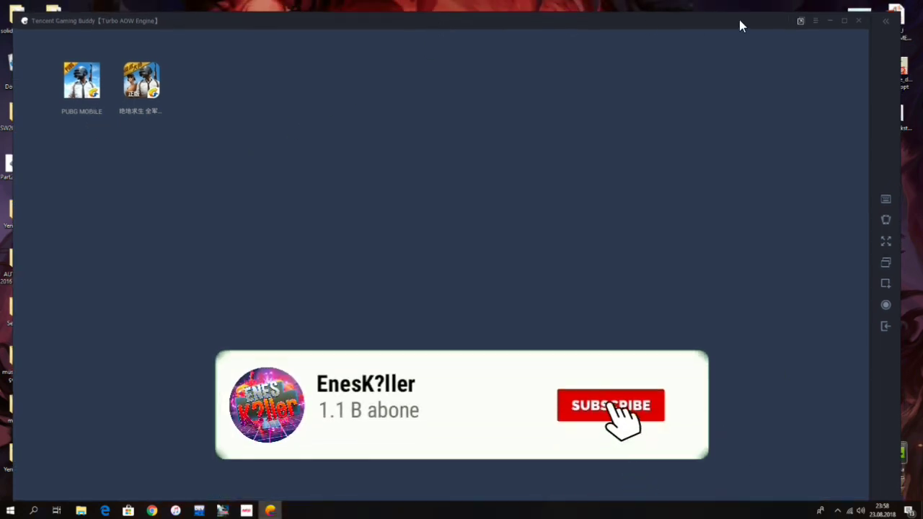
Step: Minimize and restore the emulator window, and launch PUBG MOBILE
{"action": "left_click", "coordinate": [831, 20]}
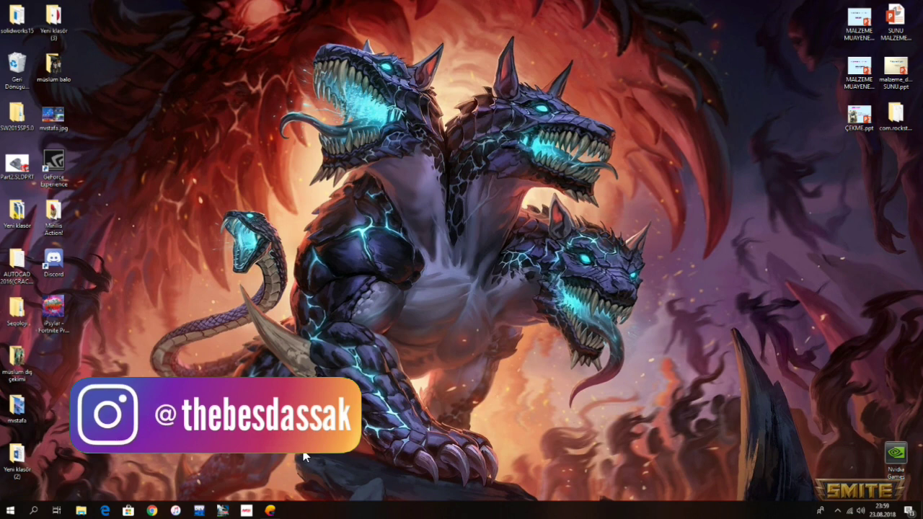
{"action": "left_click", "coordinate": [270, 510]}
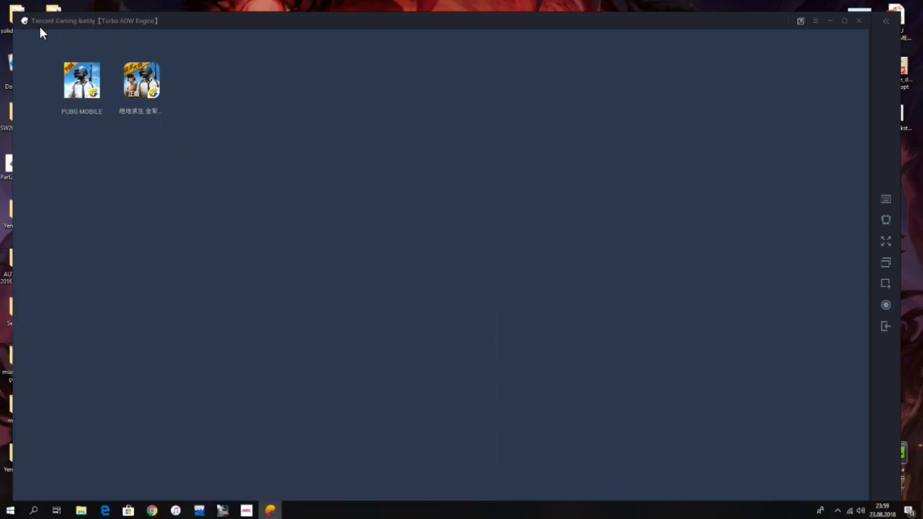
{"action": "left_click", "coordinate": [98, 87]}
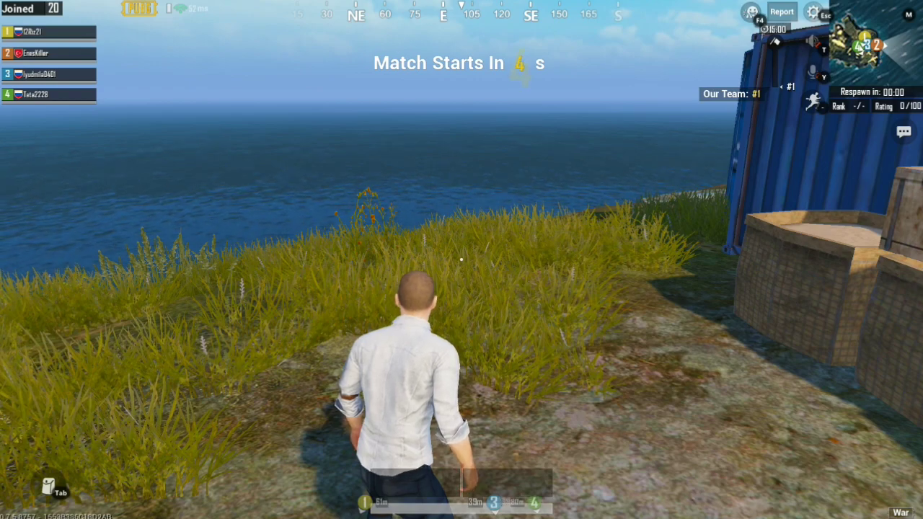
Step: Walk around the starting area, jump from the plane once in flight and steer the descent forward
{"action": "key", "text": "w"}
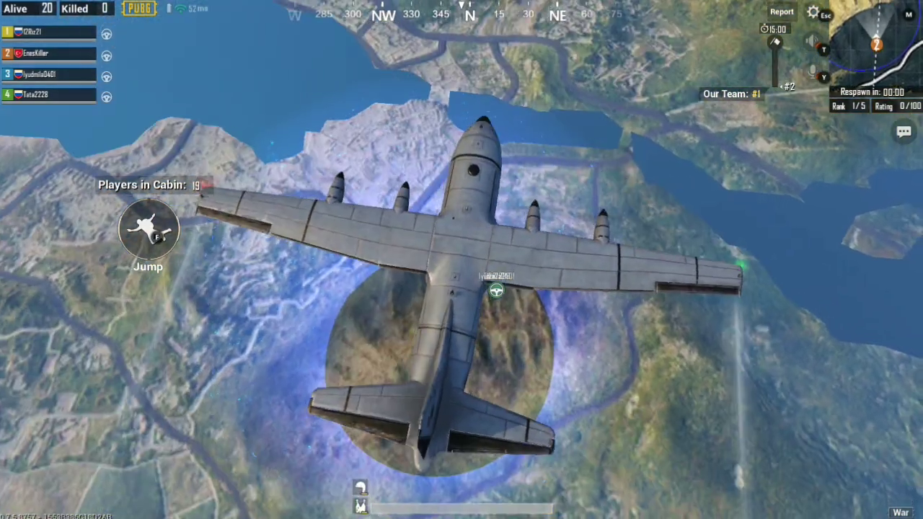
{"action": "key", "text": "f"}
{"action": "key", "text": "w"}
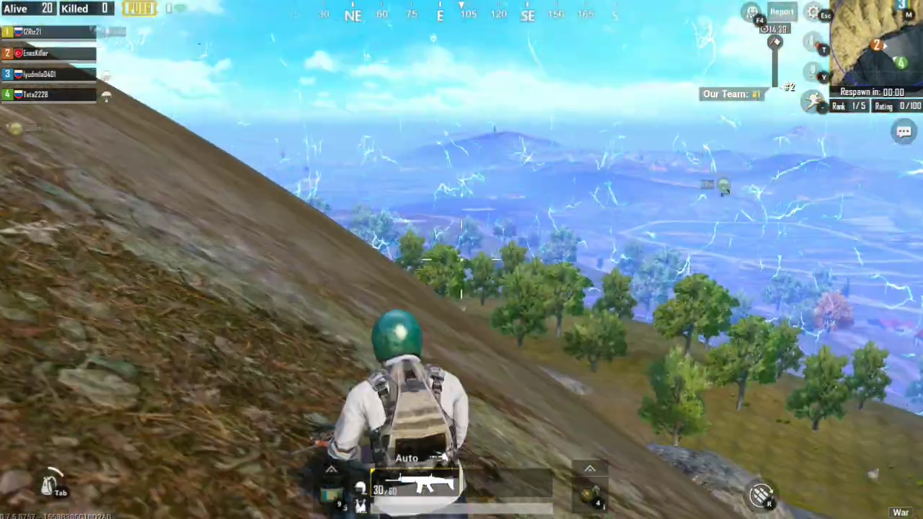
Step: Reload the rifle and advance over the rocky hilltop
{"action": "key", "text": "w"}
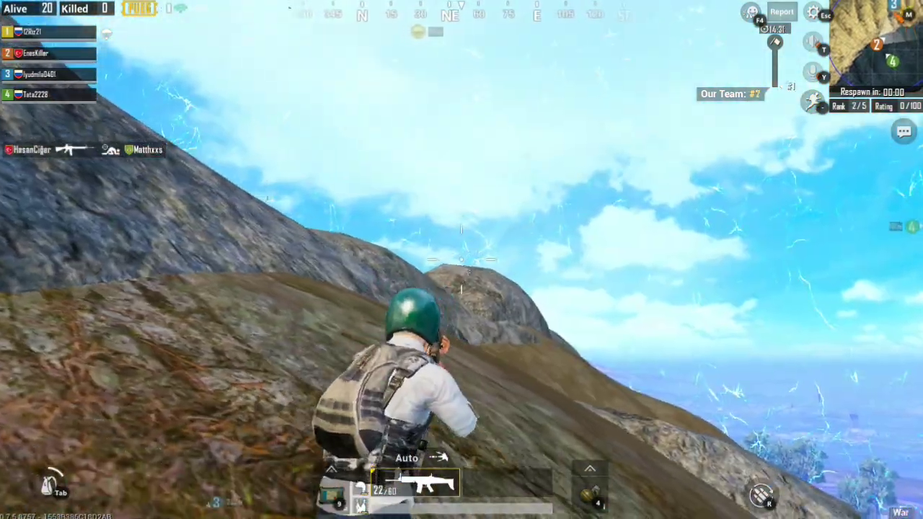
{"action": "key", "text": "r"}
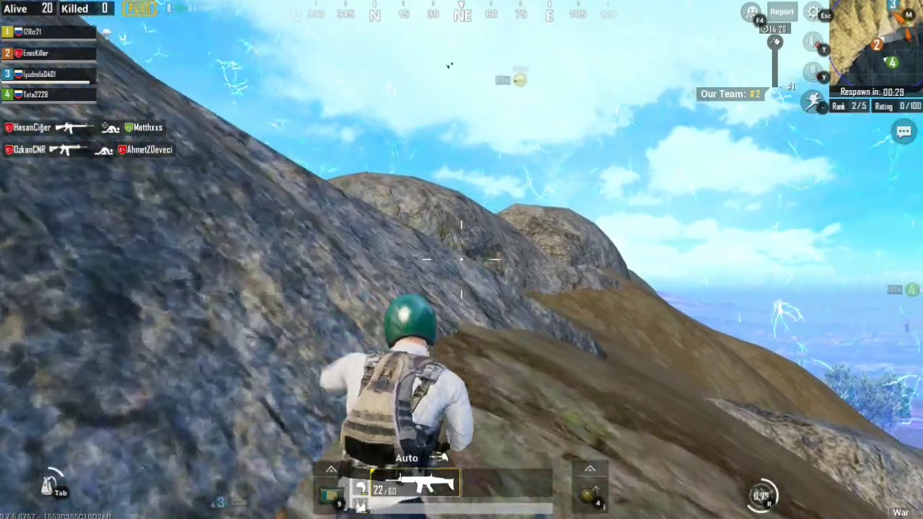
{"action": "key", "text": "w"}
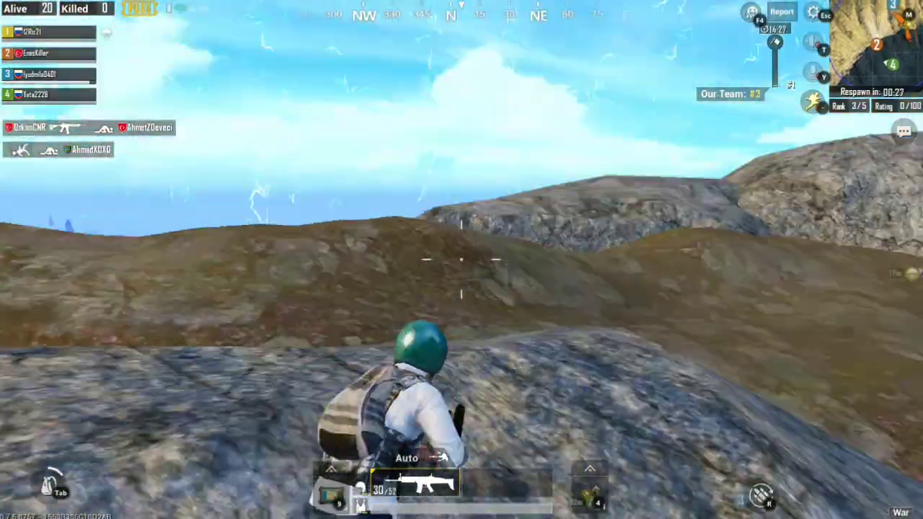
{"action": "key", "text": "w"}
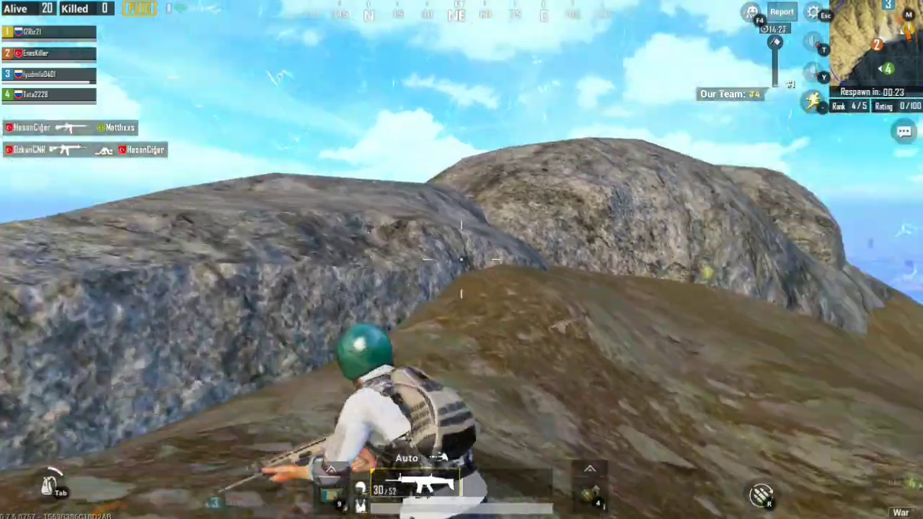
{"action": "key", "text": "w"}
{"action": "key", "text": "w"}
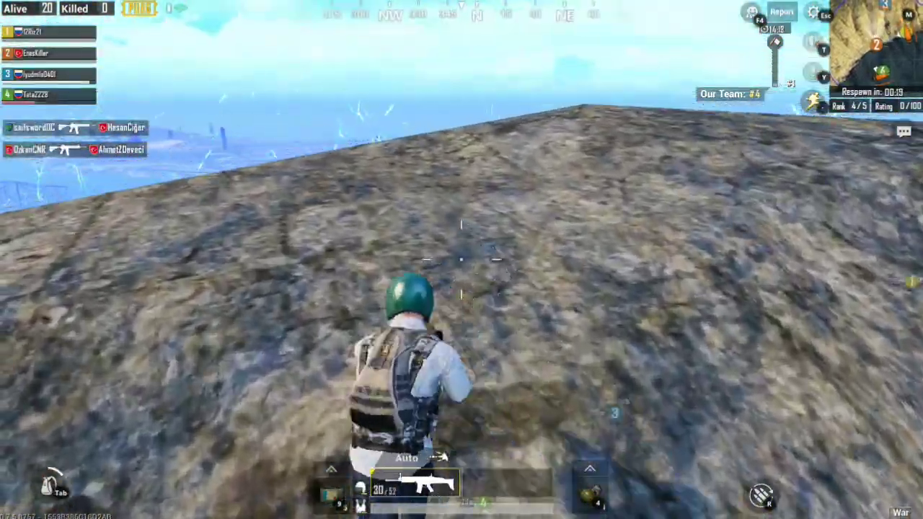
{"action": "key", "text": "w"}
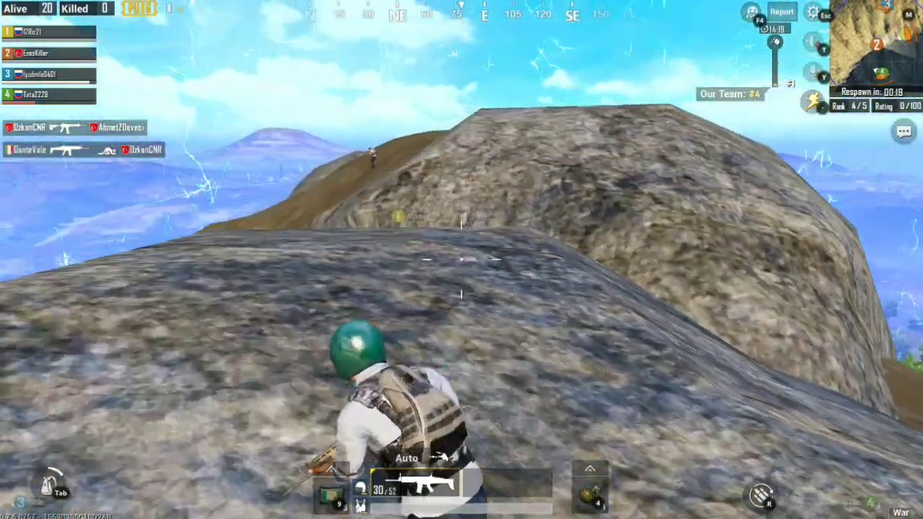
Step: Aim through the rifle sight at the enemy on the eastern ridge, fire bursts and reload
{"action": "right_click", "coordinate": [462, 260]}
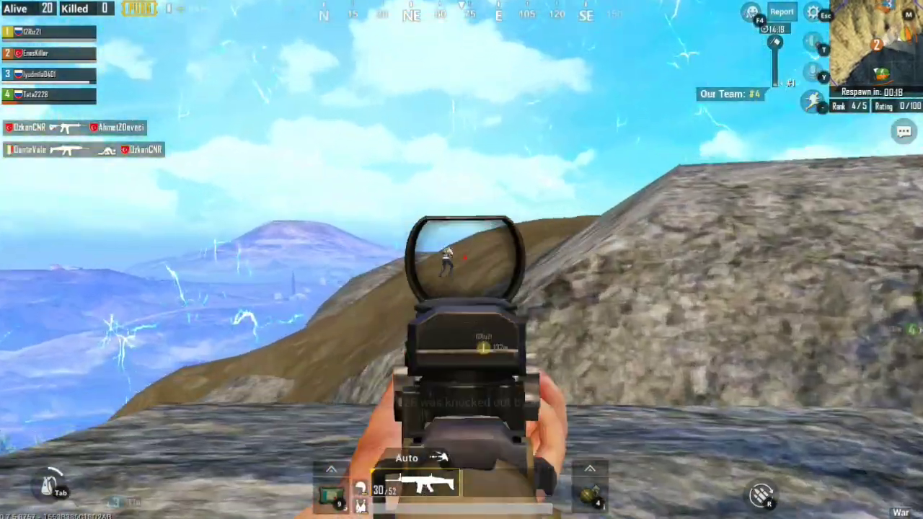
{"action": "left_click", "coordinate": [461, 260]}
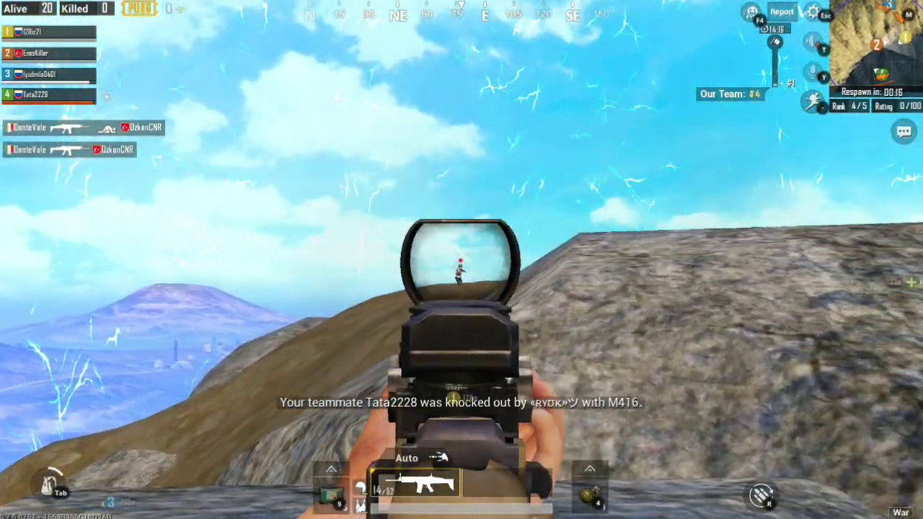
{"action": "left_click", "coordinate": [462, 260]}
{"action": "right_click", "coordinate": [461, 259]}
{"action": "key", "text": "r"}
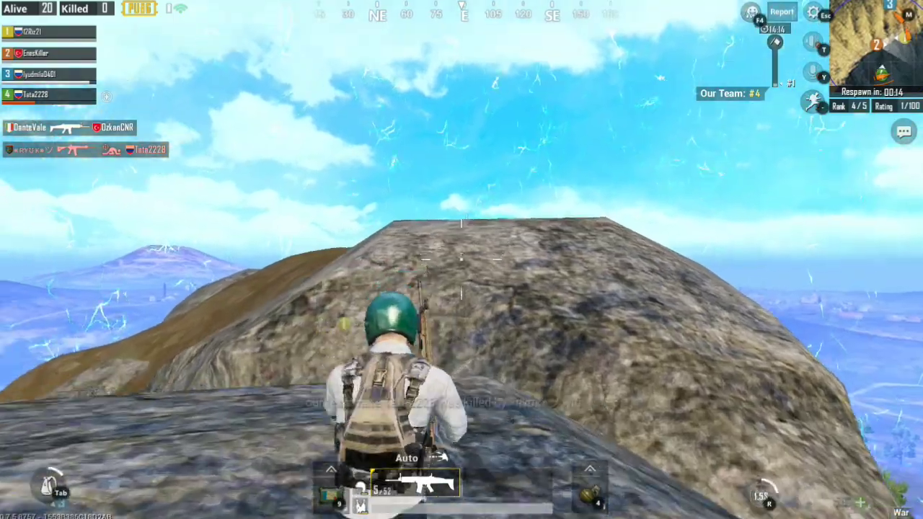
Step: Advance across the rocks while scanning the surroundings for more enemies
{"action": "key", "text": "w"}
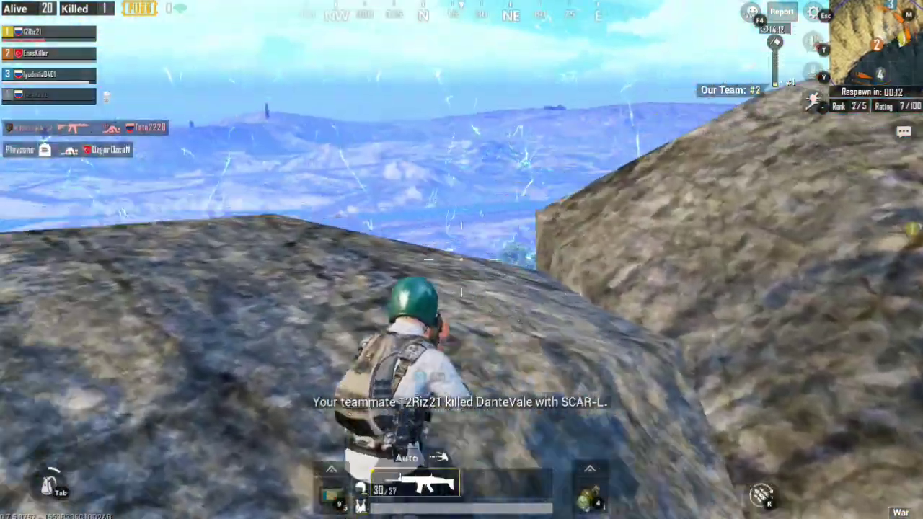
{"action": "key", "text": "w"}
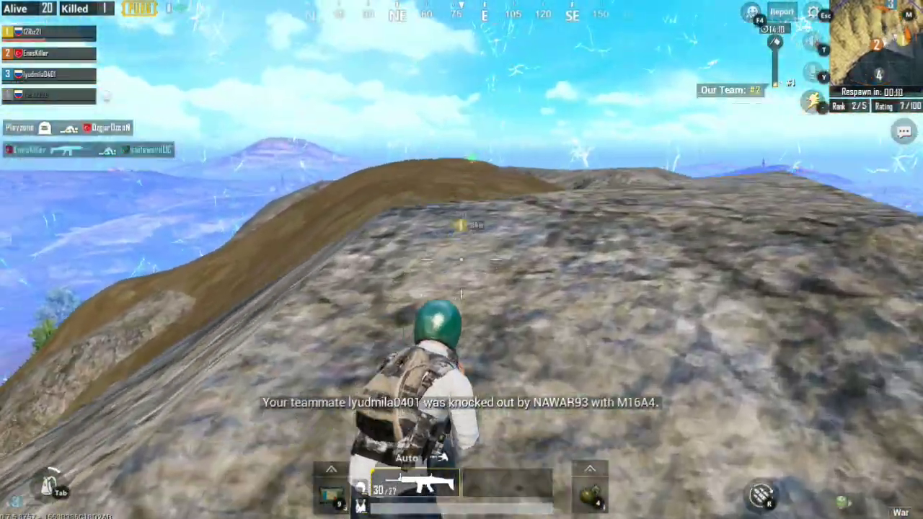
{"action": "key", "text": "w"}
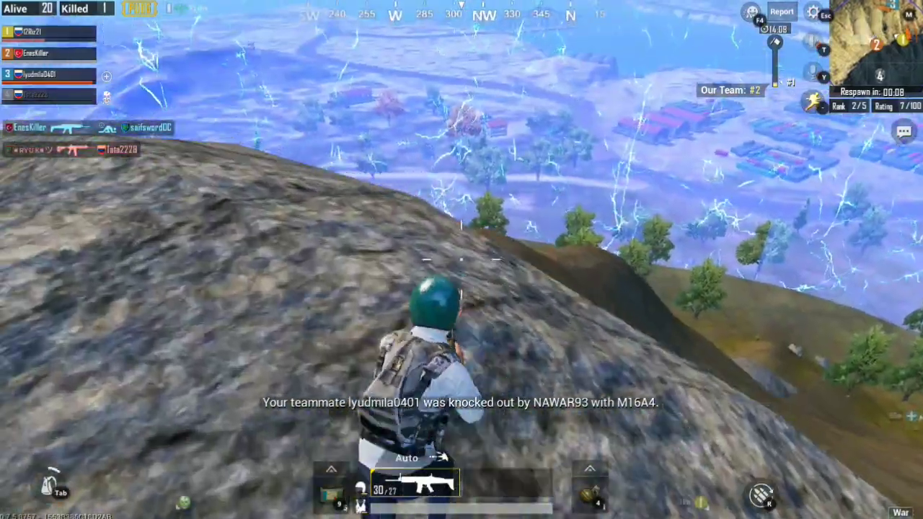
{"action": "key", "text": "w"}
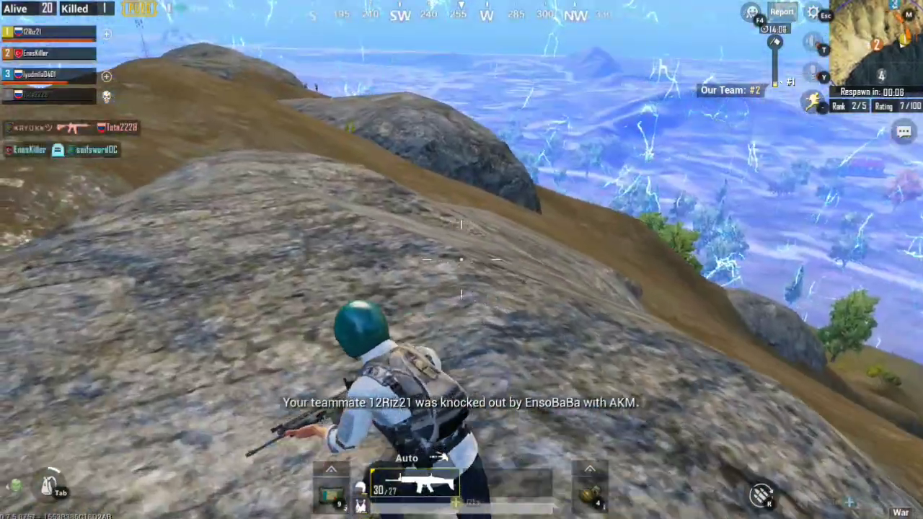
Step: Shoot at the enemy to the southwest through the rifle sight, leave the sight and reload
{"action": "right_click", "coordinate": [462, 259]}
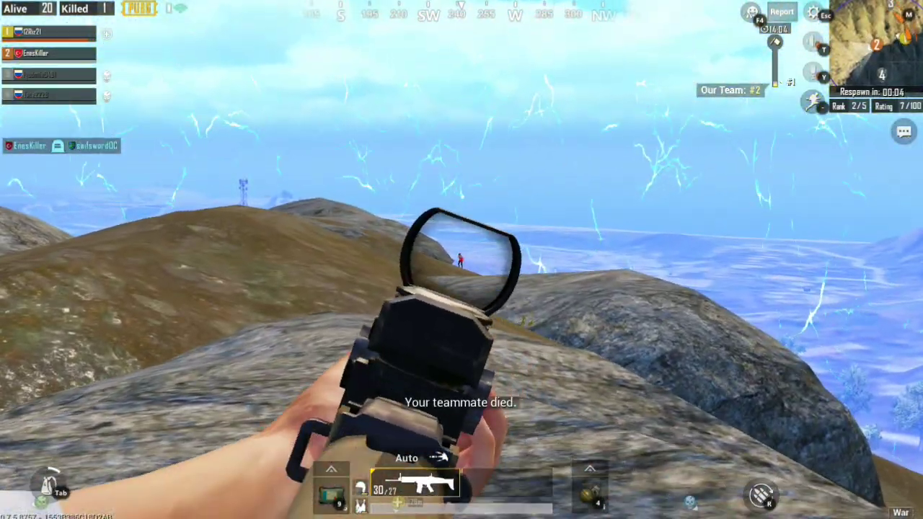
{"action": "left_click", "coordinate": [461, 260]}
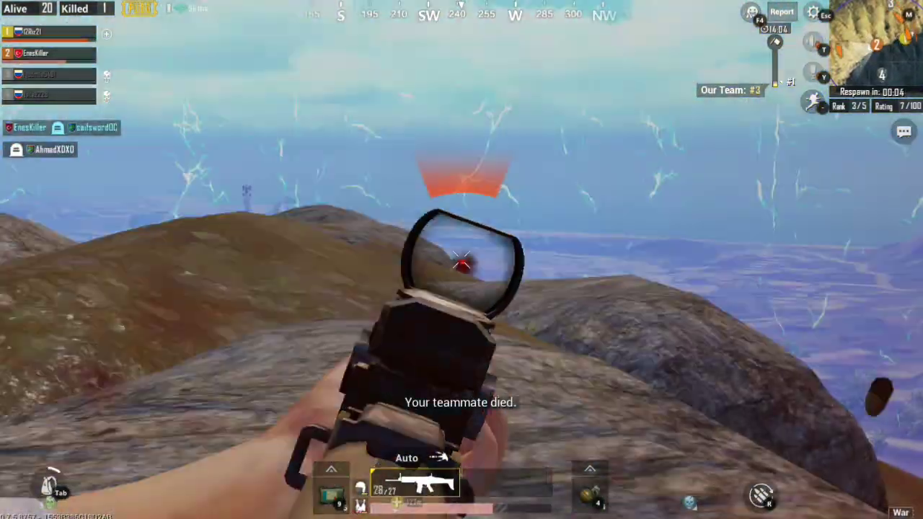
{"action": "right_click", "coordinate": [462, 260]}
{"action": "right_click", "coordinate": [462, 259]}
{"action": "left_click", "coordinate": [462, 260]}
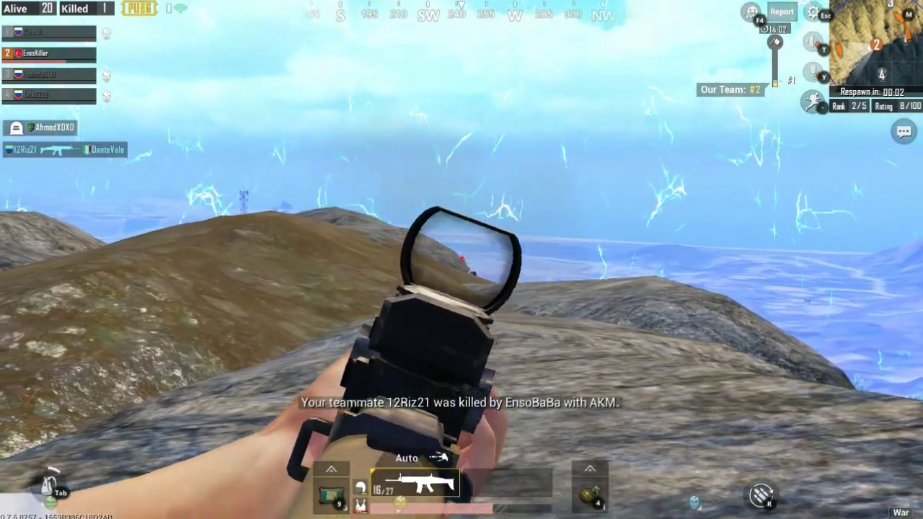
{"action": "left_click", "coordinate": [461, 260]}
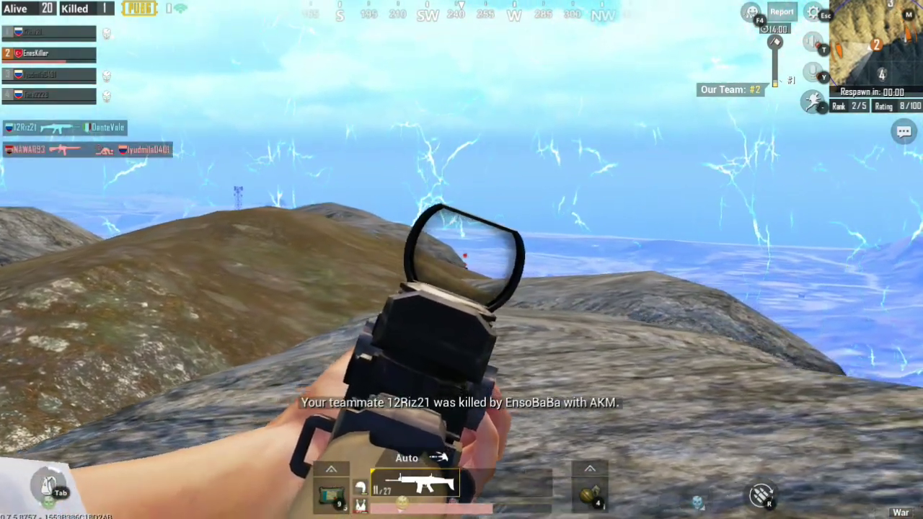
{"action": "right_click", "coordinate": [461, 260]}
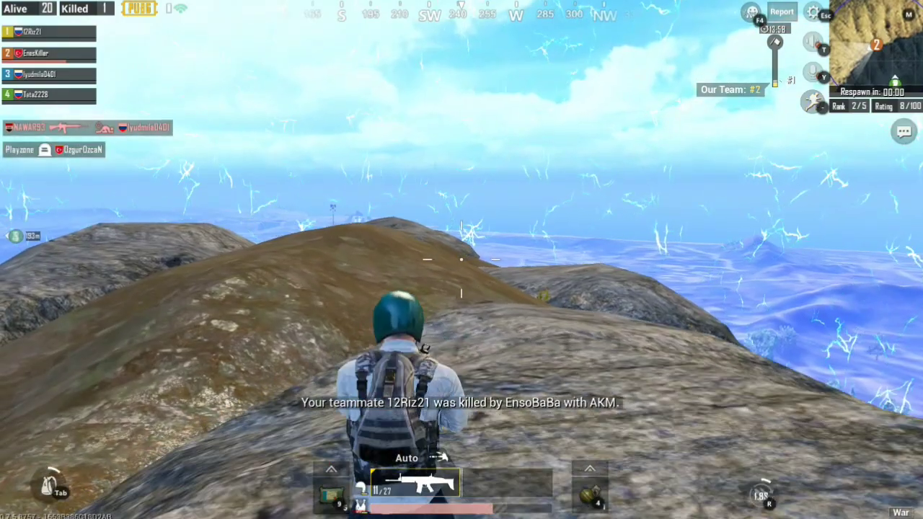
{"action": "key", "text": "r"}
Step: Move toward the southwestern hill, equip a grenade and throw it over the crest
{"action": "key", "text": "w"}
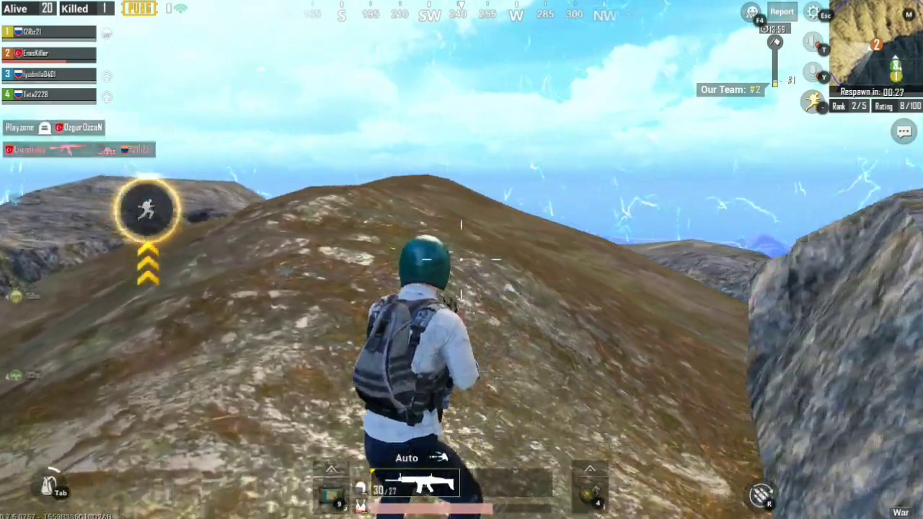
{"action": "key", "text": "4"}
{"action": "left_click", "coordinate": [462, 260]}
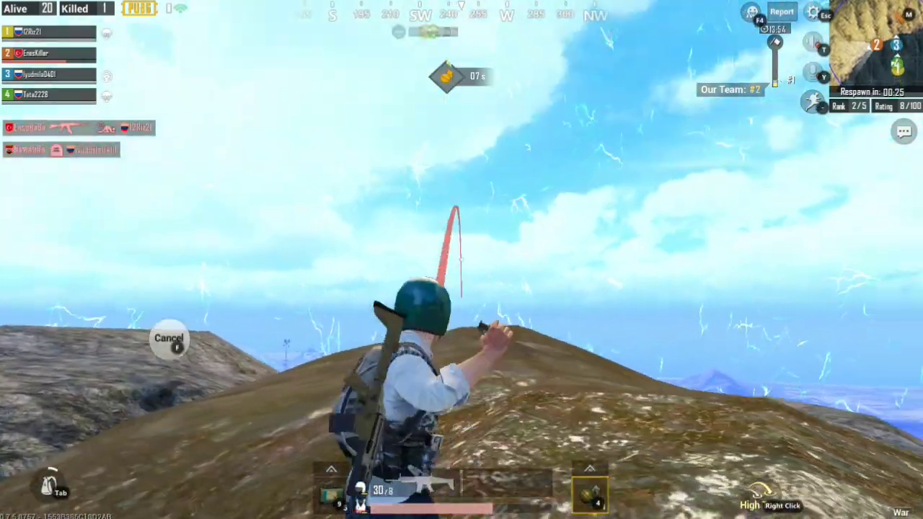
{"action": "key", "text": "w"}
{"action": "left_click", "coordinate": [462, 260]}
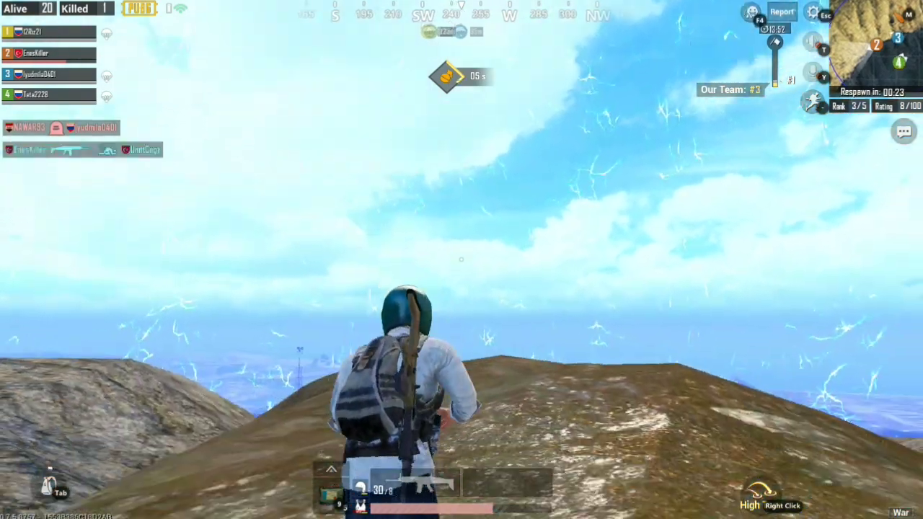